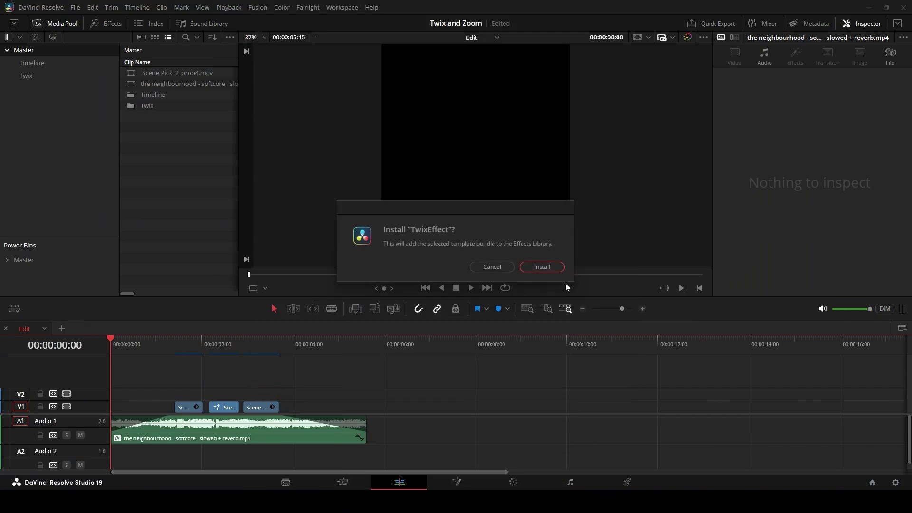
Install the TwixEffect bundle and verify TwixAndZoom is listed under Fusion's Edit > Effects > Twixtor templates.
{"action": "left_click", "coordinate": [543, 268]}
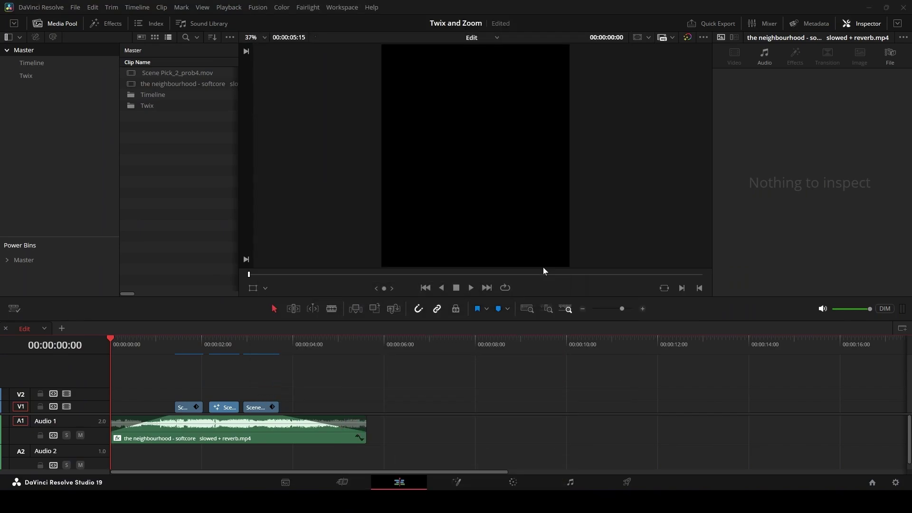
{"action": "left_click", "coordinate": [455, 483]}
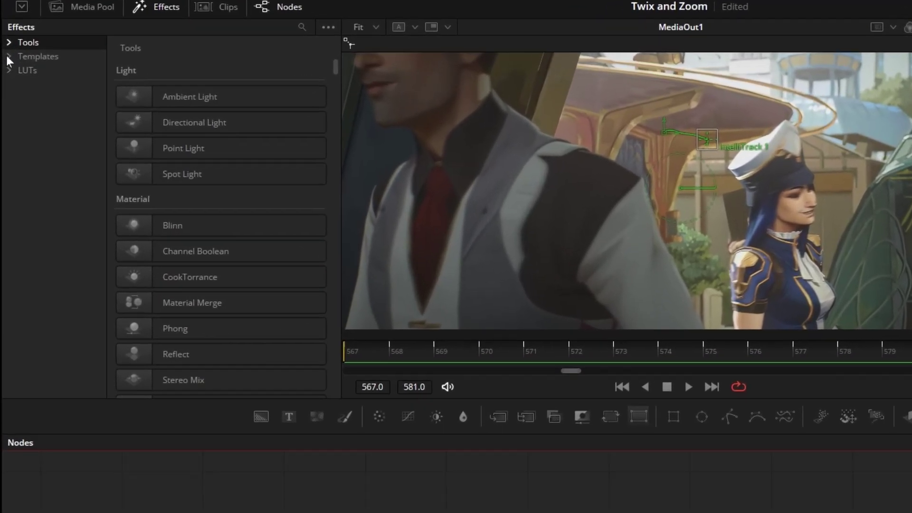
{"action": "left_click", "coordinate": [6, 57]}
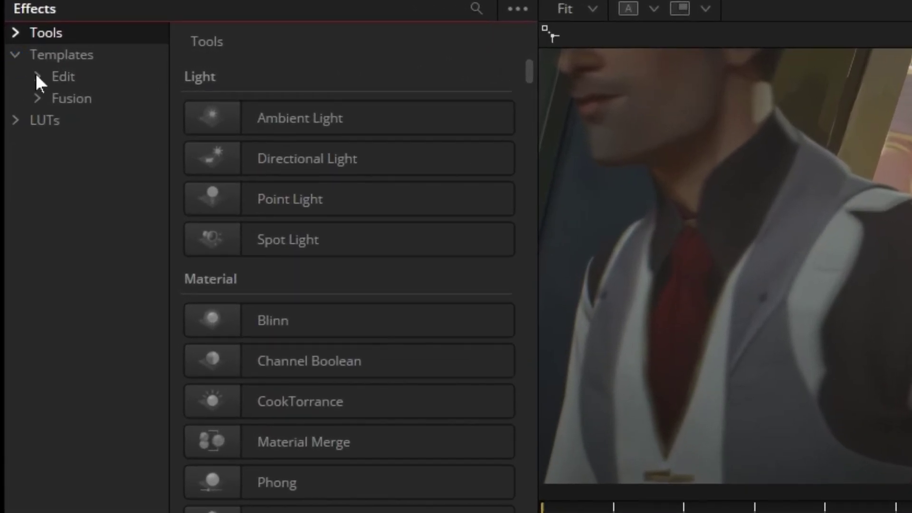
{"action": "left_click", "coordinate": [38, 77]}
{"action": "left_click", "coordinate": [59, 98]}
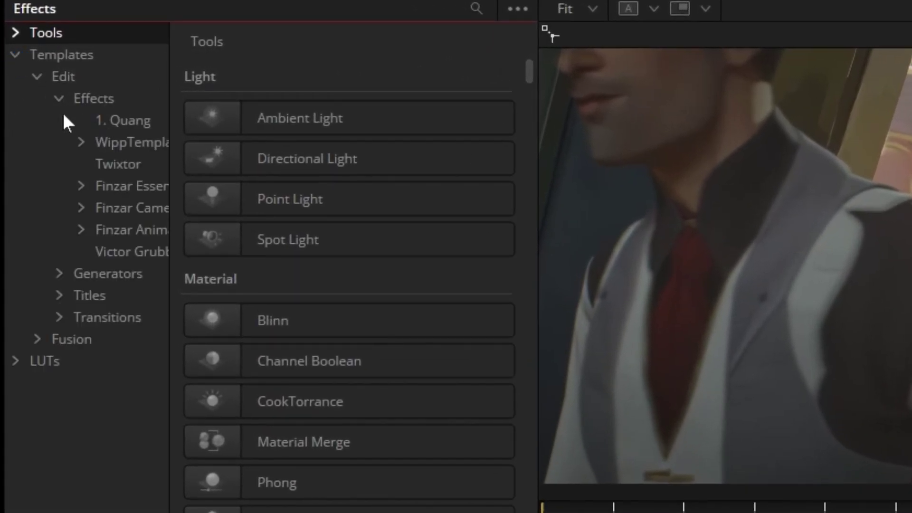
{"action": "left_click", "coordinate": [123, 164]}
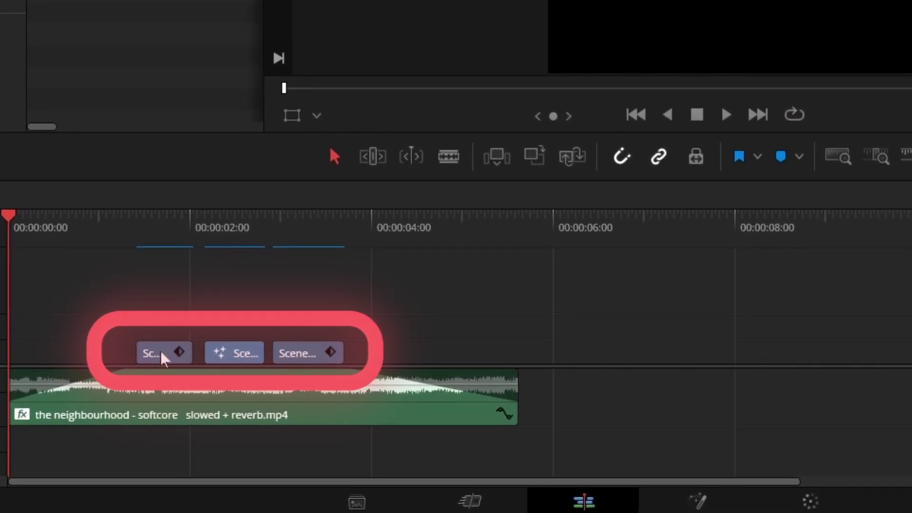
{"action": "left_click", "coordinate": [166, 364]}
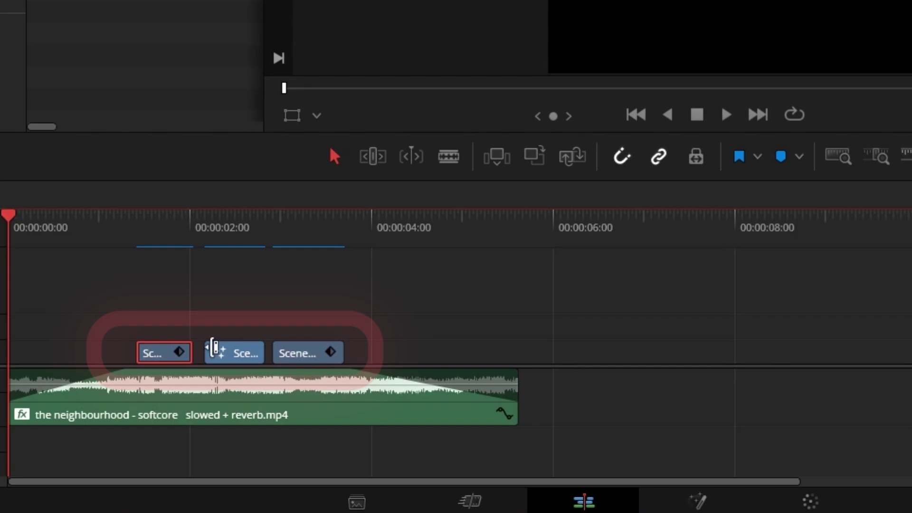
{"action": "left_click", "coordinate": [148, 246]}
{"action": "left_click_drag", "start_coordinate": [147, 246], "coordinate": [2, 247]}
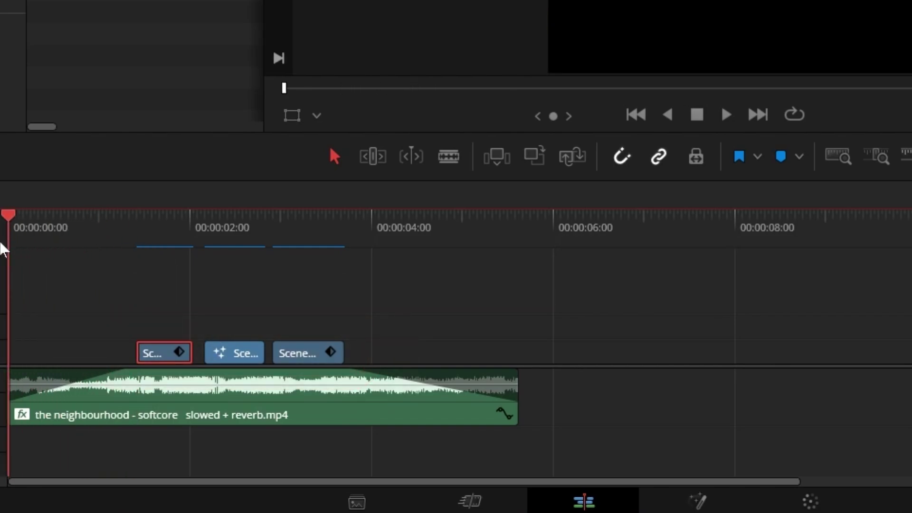
{"action": "key", "text": "space"}
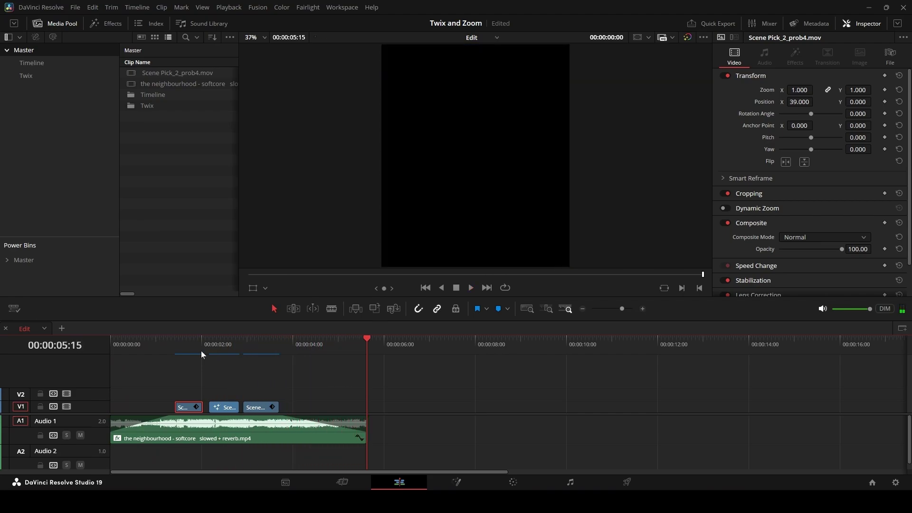
{"action": "left_click_drag", "start_coordinate": [185, 346], "coordinate": [284, 350]}
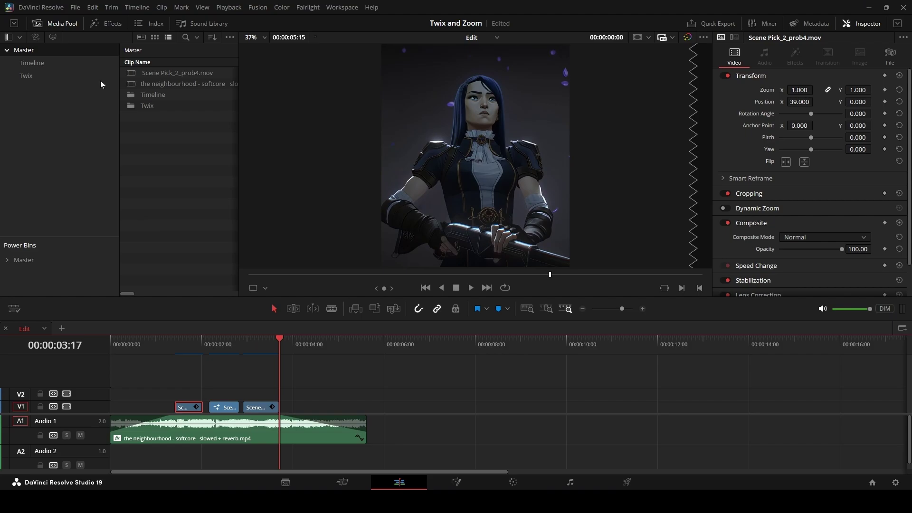
Open the Twix bin so it holds the new compound clips.
{"action": "left_click", "coordinate": [43, 76]}
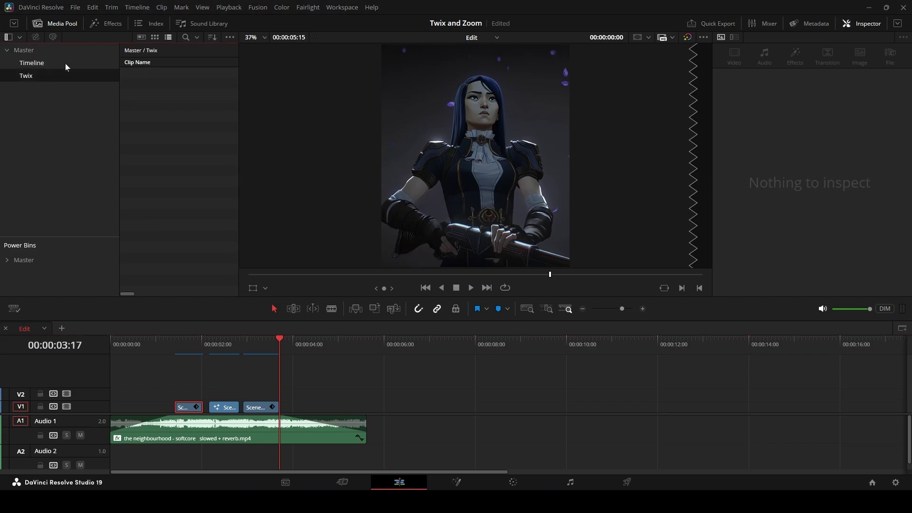
{"action": "left_click", "coordinate": [30, 51]}
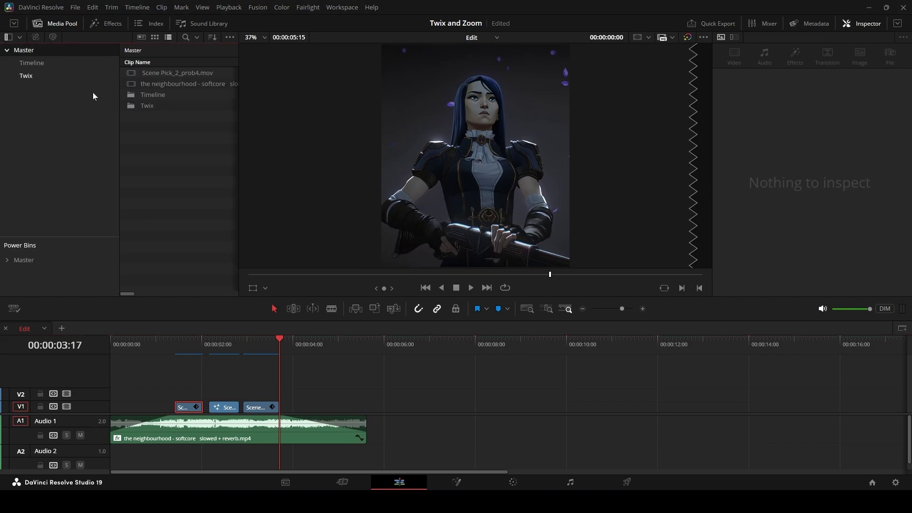
{"action": "double_click", "coordinate": [144, 106]}
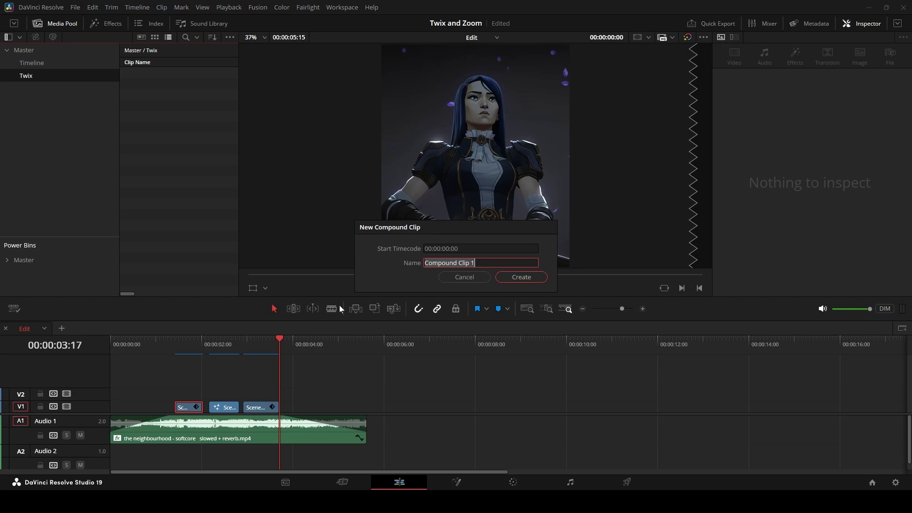
Create Compound Clip 1, 2 and 3 from the three scene clips.
{"action": "left_click", "coordinate": [506, 275]}
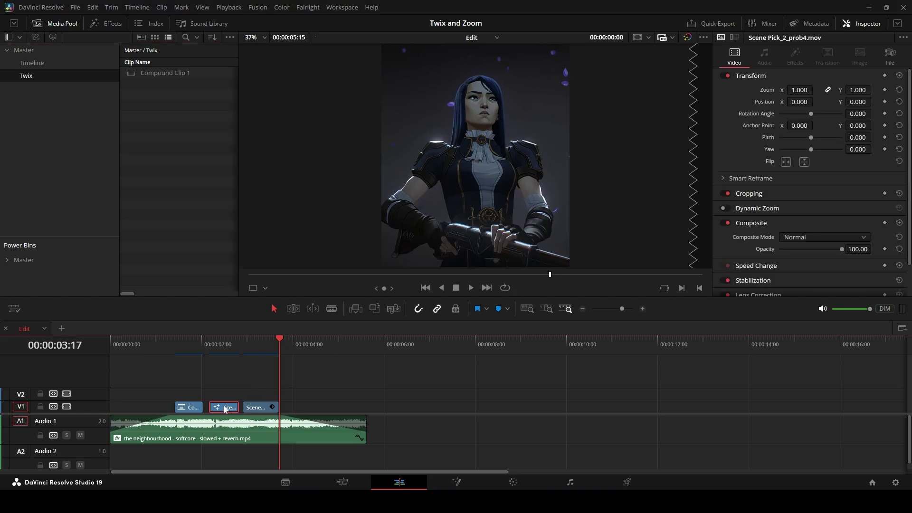
{"action": "left_click", "coordinate": [522, 277]}
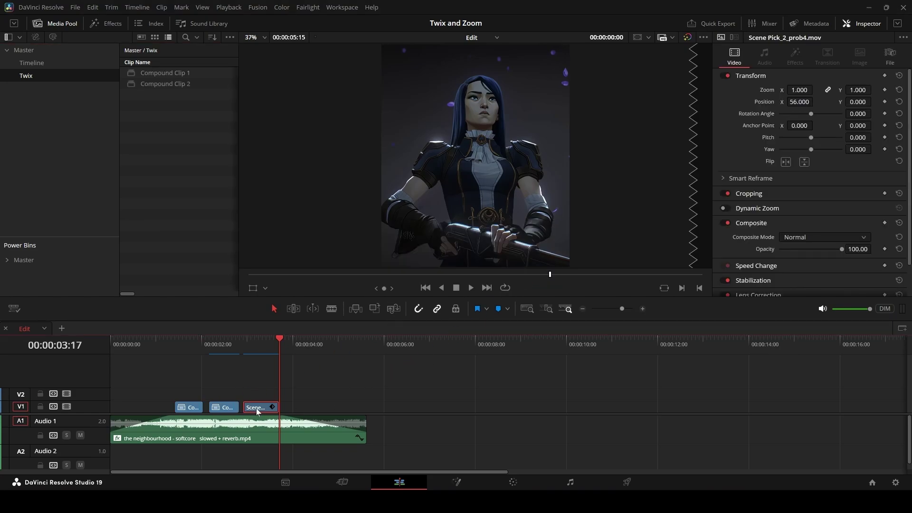
{"action": "key", "text": "alt+c"}
{"action": "left_click", "coordinate": [521, 277]}
{"action": "left_click_drag", "start_coordinate": [184, 351], "coordinate": [175, 352]}
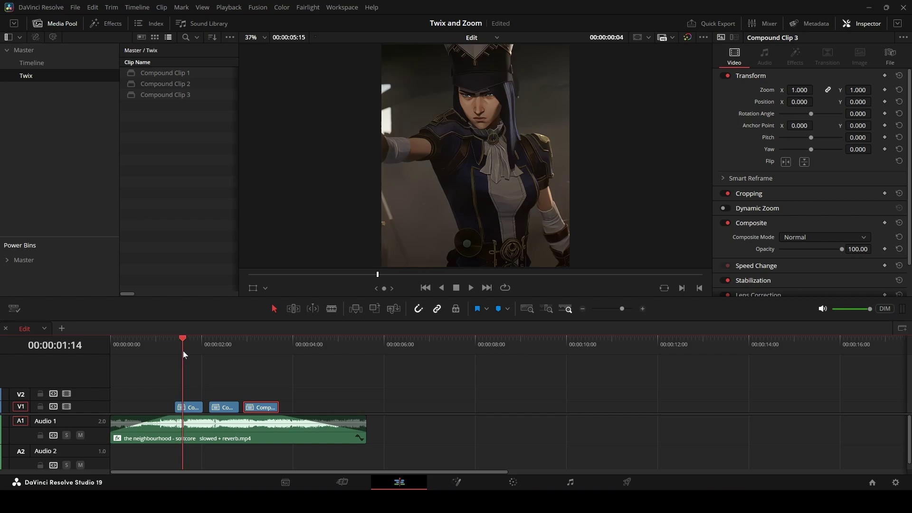
Place Fusion Compositions on V2 above the three compound clips, trimmed to fit each clip.
{"action": "left_click", "coordinate": [105, 25]}
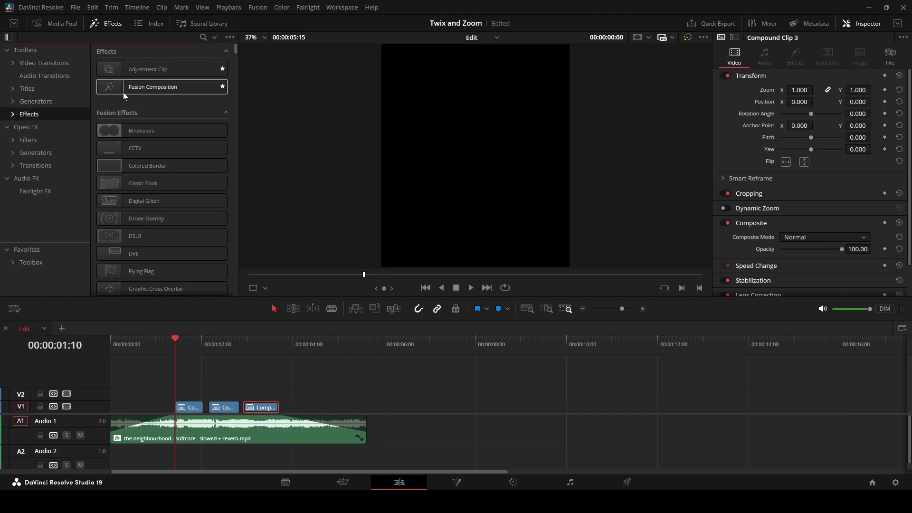
{"action": "mouse_move", "coordinate": [123, 90]}
{"action": "left_mouse_down"}
{"action": "mouse_move", "coordinate": [181, 399]}
{"action": "mouse_move", "coordinate": [260, 396]}
{"action": "left_mouse_up"}
{"action": "scroll", "coordinate": [789, 347], "scroll_direction": "up", "scroll_amount": 4}
{"action": "left_click", "coordinate": [789, 347]}
{"action": "left_click_drag", "start_coordinate": [784, 395], "coordinate": [787, 395]}
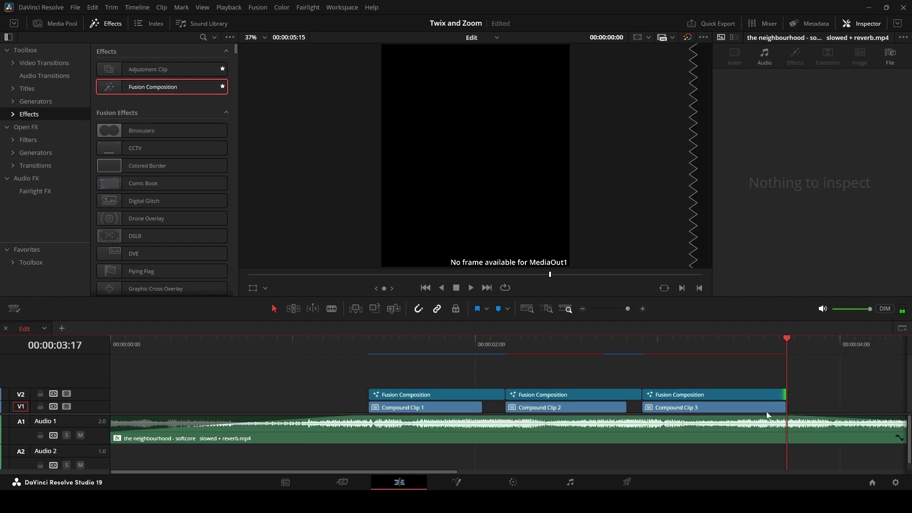
Open one Fusion Composition on the Fusion page with the compound clip bin showing.
{"action": "left_click", "coordinate": [767, 411]}
{"action": "key", "text": "shift+5"}
{"action": "left_click", "coordinate": [56, 22]}
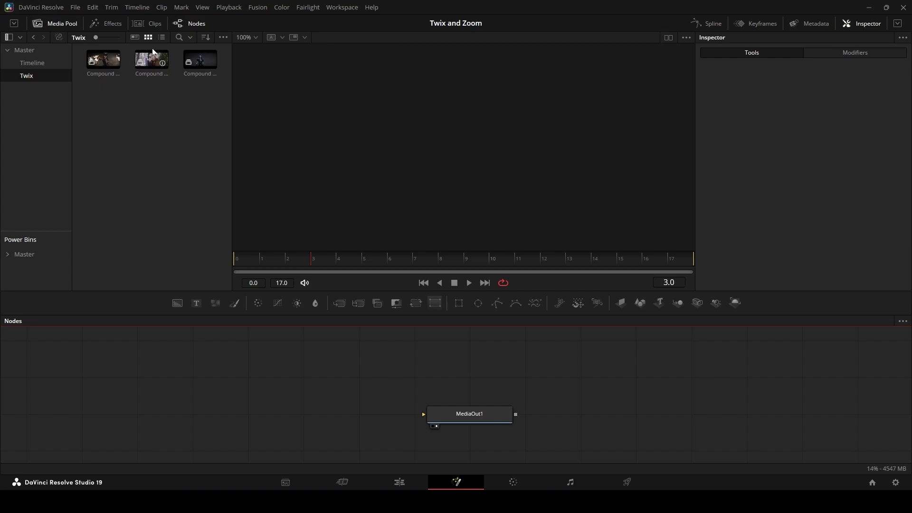
Bring Compound Clip 1 into the node graph and add the Twixtor > TwixAndZoom template.
{"action": "left_click", "coordinate": [162, 37]}
{"action": "left_click_drag", "start_coordinate": [115, 59], "coordinate": [205, 404]}
{"action": "left_click", "coordinate": [106, 23]}
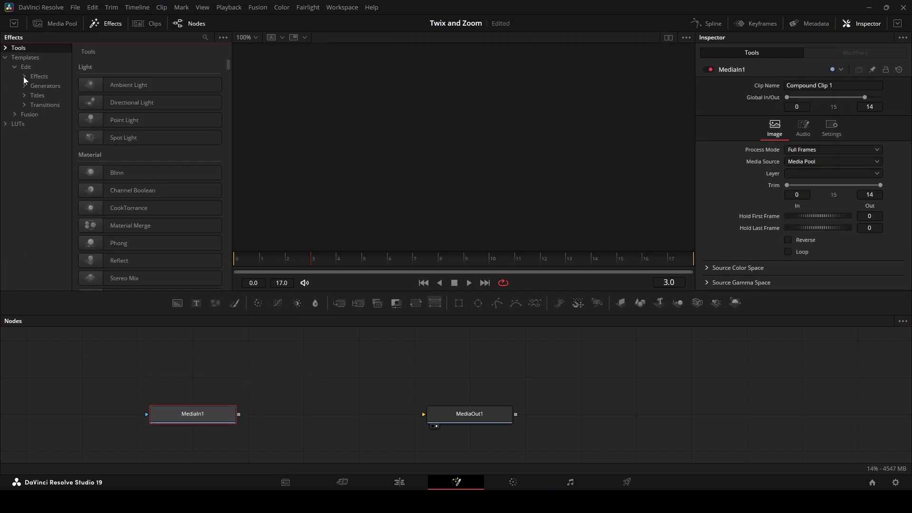
{"action": "left_click", "coordinate": [24, 76]}
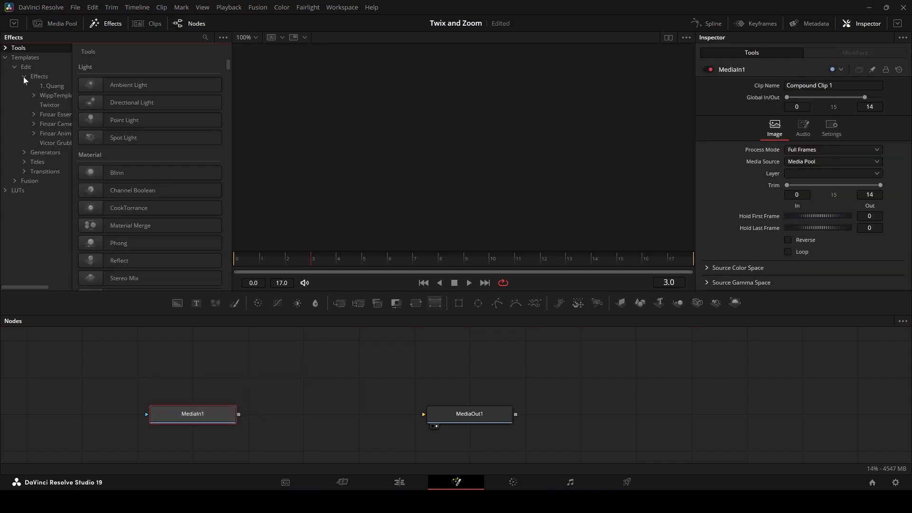
{"action": "left_click", "coordinate": [44, 105]}
{"action": "mouse_move", "coordinate": [112, 88]}
{"action": "left_mouse_down"}
{"action": "mouse_move", "coordinate": [255, 390]}
{"action": "mouse_move", "coordinate": [300, 415]}
{"action": "mouse_move", "coordinate": [442, 422]}
{"action": "left_mouse_up"}
Wire TwixAndZoom between MediaIn1 and MediaOut1, aim the zoom at the face, and enable Twix speed.
{"action": "left_click_drag", "start_coordinate": [280, 412], "coordinate": [335, 411]}
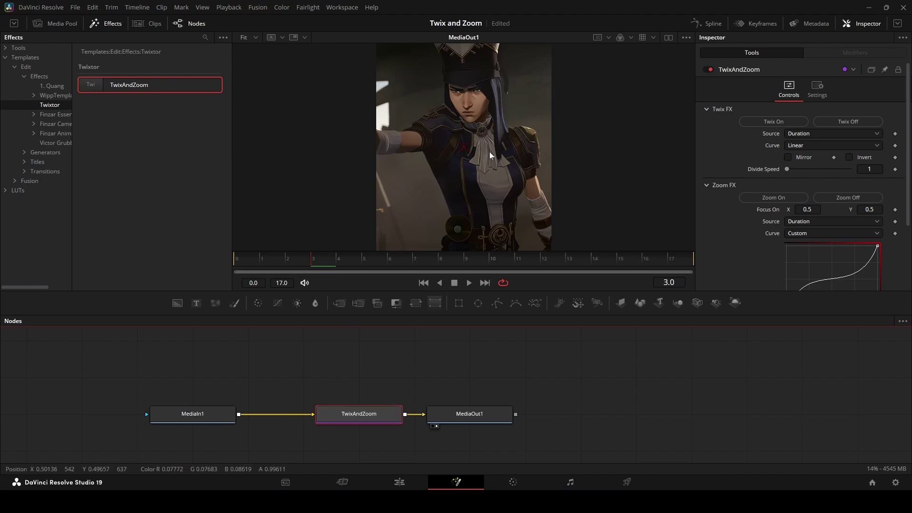
{"action": "left_click_drag", "start_coordinate": [464, 147], "coordinate": [473, 105]}
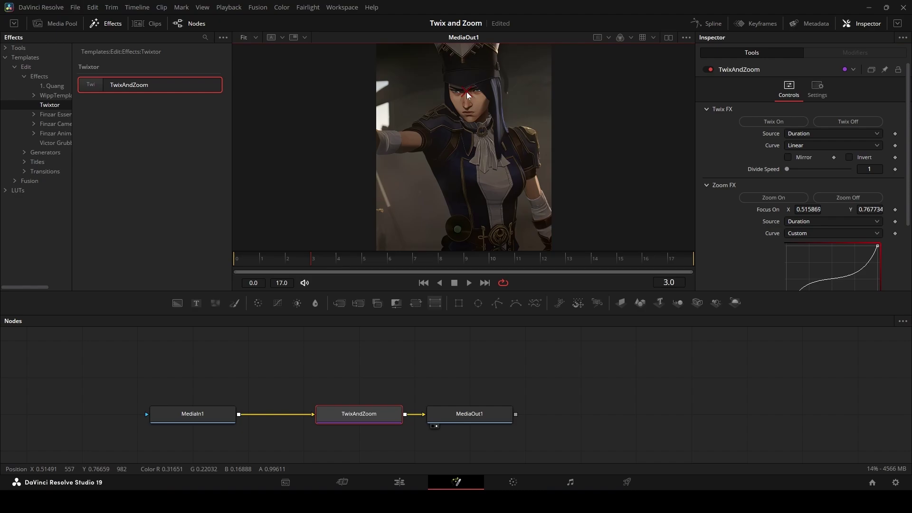
{"action": "left_click", "coordinate": [786, 120]}
{"action": "key", "text": "space"}
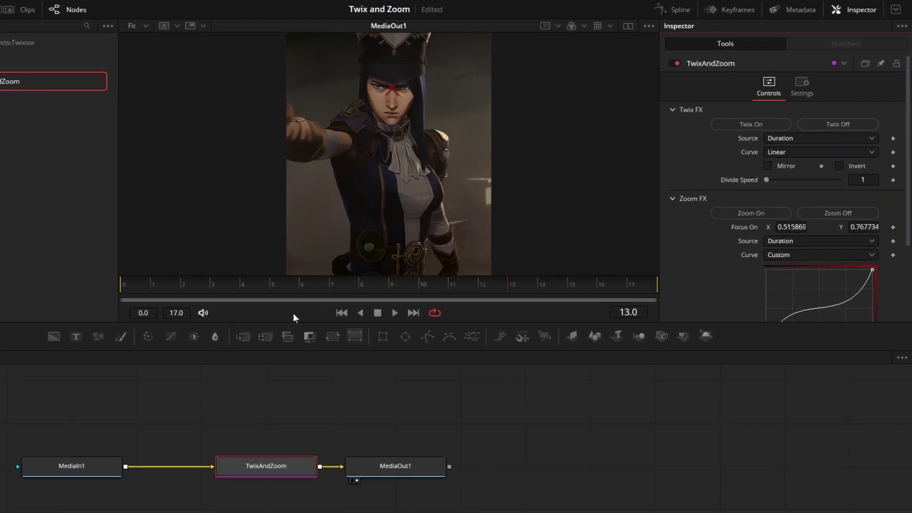
{"action": "right_click", "coordinate": [361, 283]}
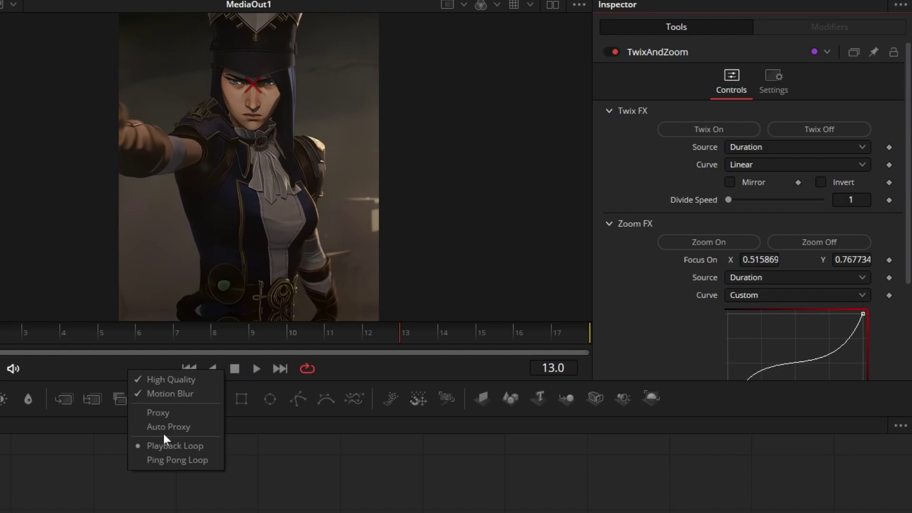
{"action": "key", "text": "space"}
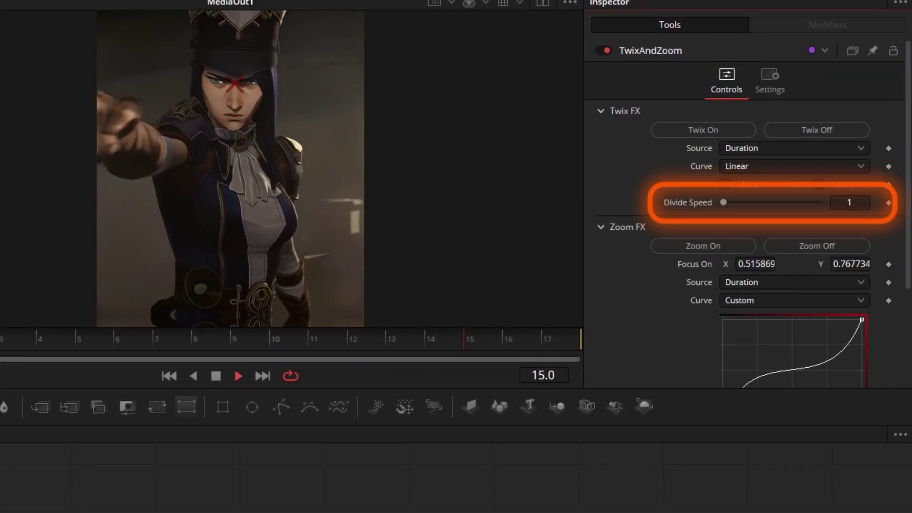
{"action": "key", "text": "space"}
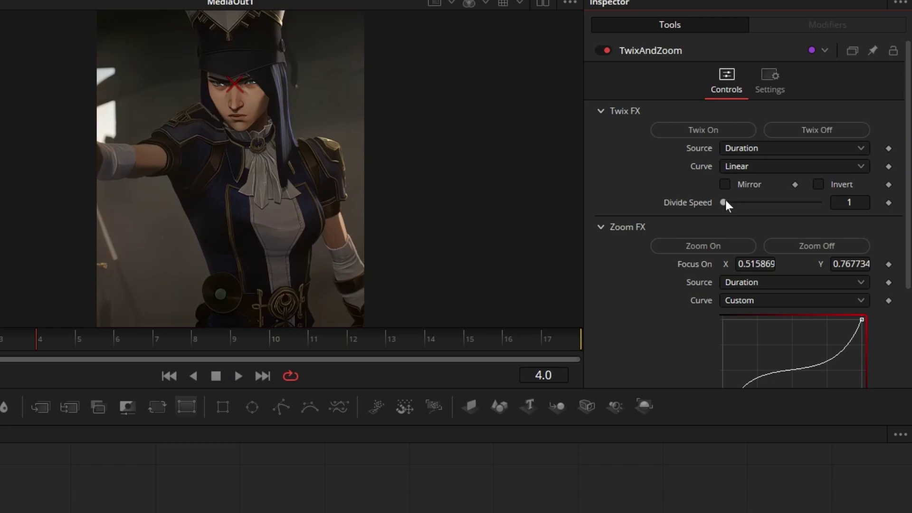
Set Divide Speed to 2, then to 3, and preview the slowed clip from the start.
{"action": "left_click_drag", "start_coordinate": [728, 198], "coordinate": [770, 202]}
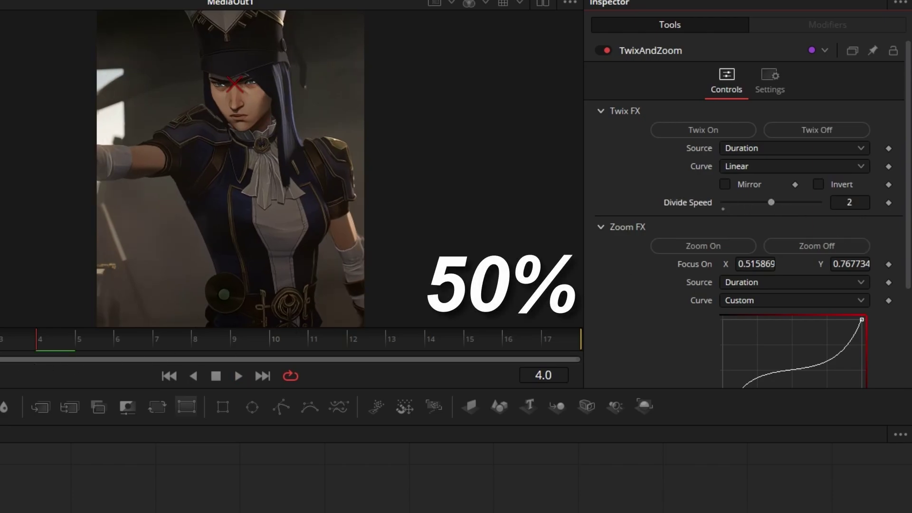
{"action": "key", "text": "space"}
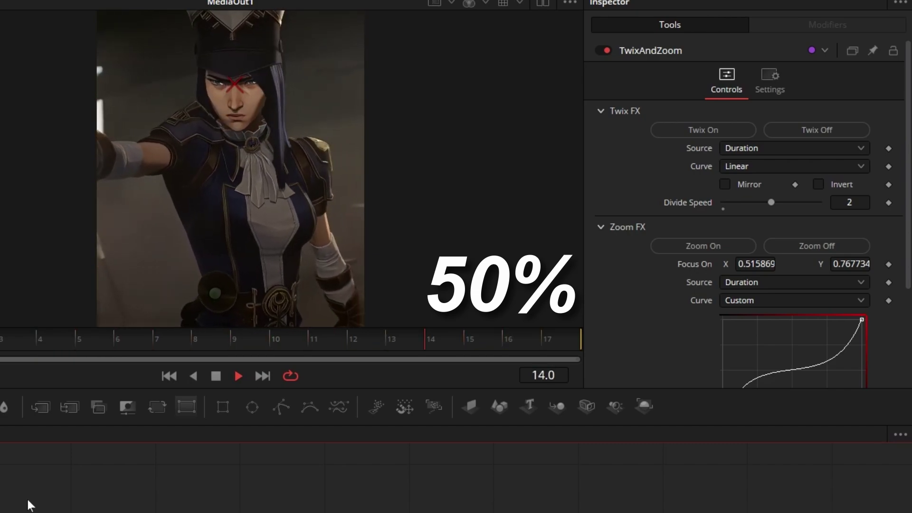
{"action": "key", "text": "space"}
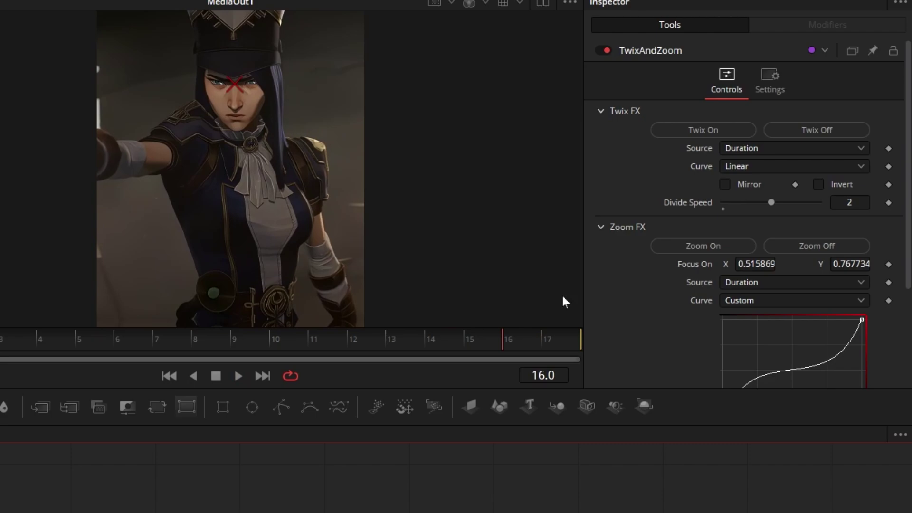
{"action": "left_click_drag", "start_coordinate": [774, 204], "coordinate": [824, 215]}
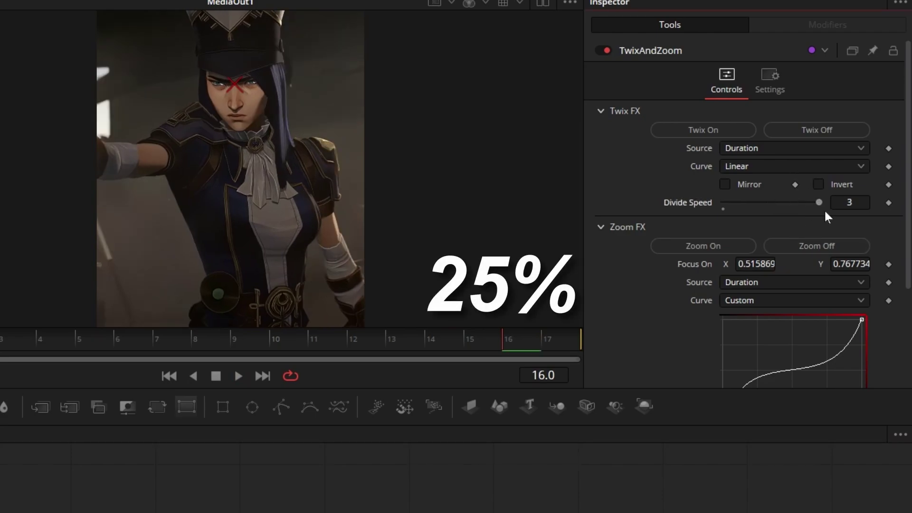
{"action": "key", "text": "Home"}
{"action": "key", "text": "space"}
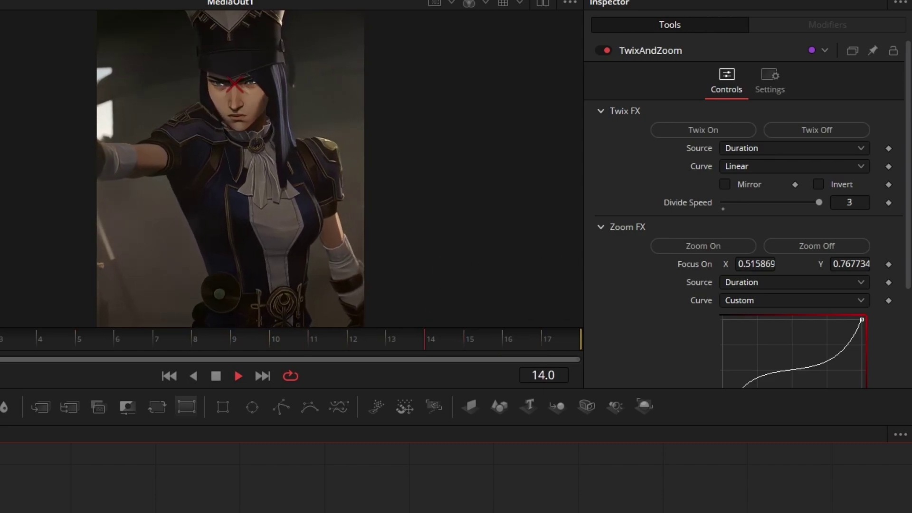
Switch the Twix FX curve to Custom, bend it into a fast-slow-fast S-shape, and preview.
{"action": "key", "text": "space"}
{"action": "left_click", "coordinate": [763, 167]}
{"action": "left_click", "coordinate": [755, 217]}
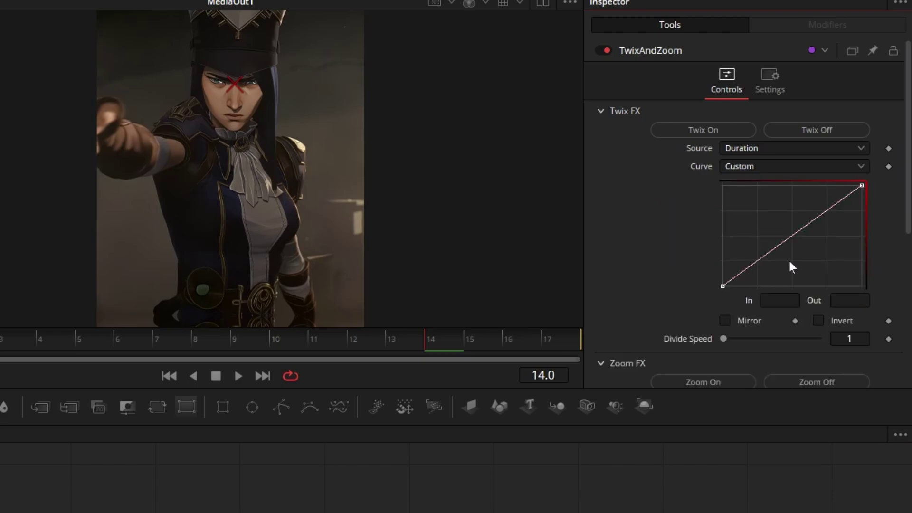
{"action": "left_click_drag", "start_coordinate": [768, 253], "coordinate": [752, 195]}
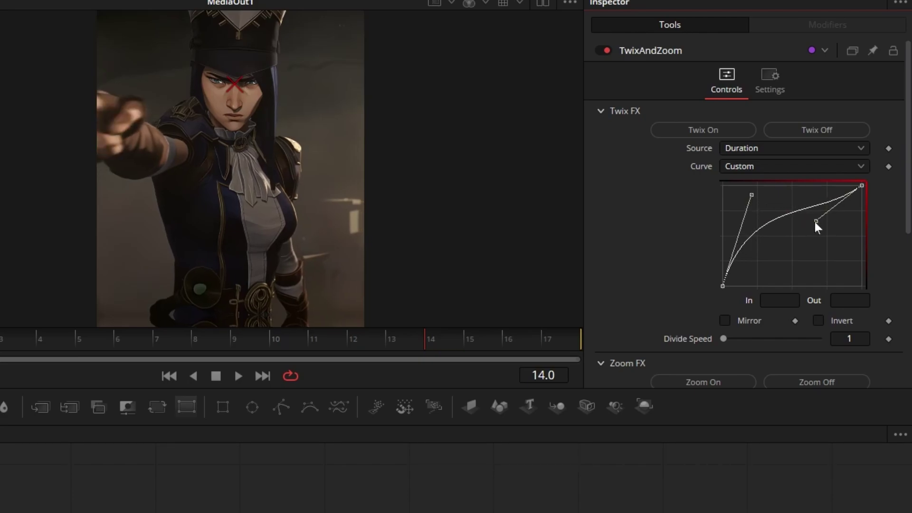
{"action": "left_click_drag", "start_coordinate": [814, 219], "coordinate": [829, 278]}
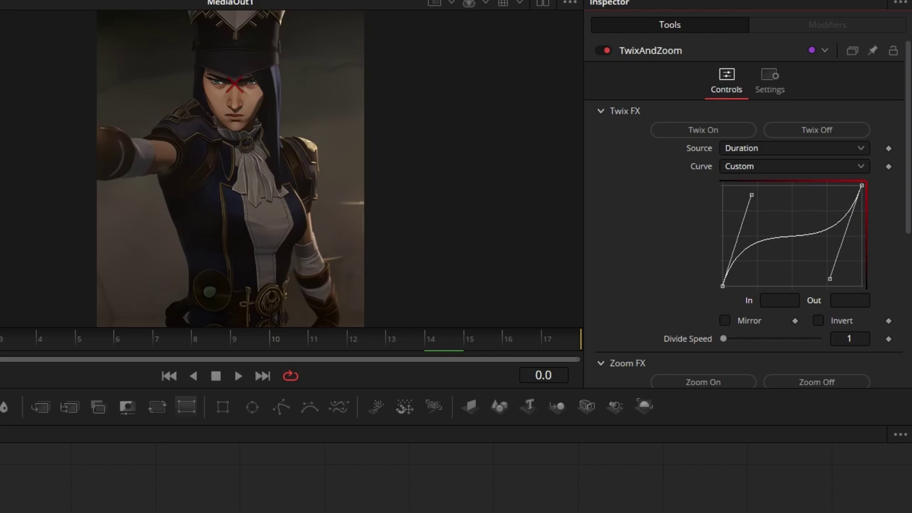
{"action": "key", "text": "space"}
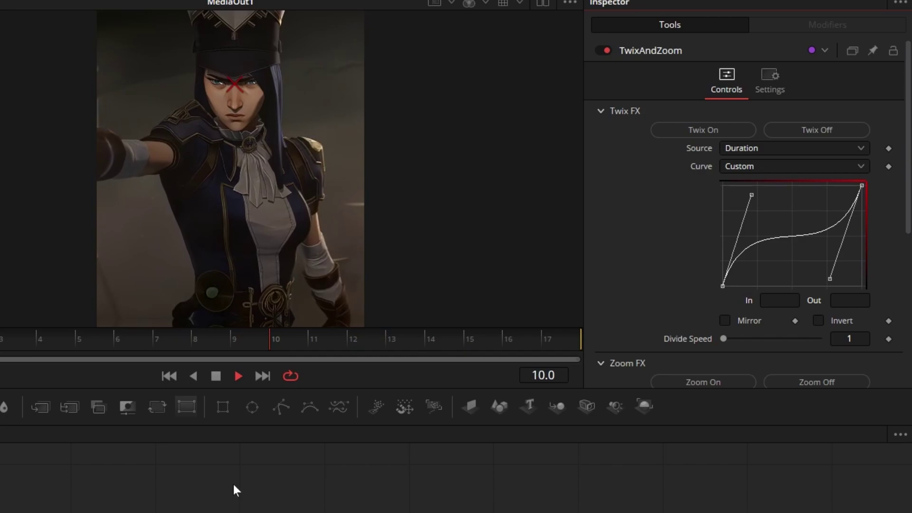
Turn on Zoom On in Zoom FX and slot the TwixAndZoom node between MediaIn1 and MediaOut1.
{"action": "key", "text": "space"}
{"action": "scroll", "coordinate": [700, 296], "scroll_direction": "down", "scroll_amount": 5}
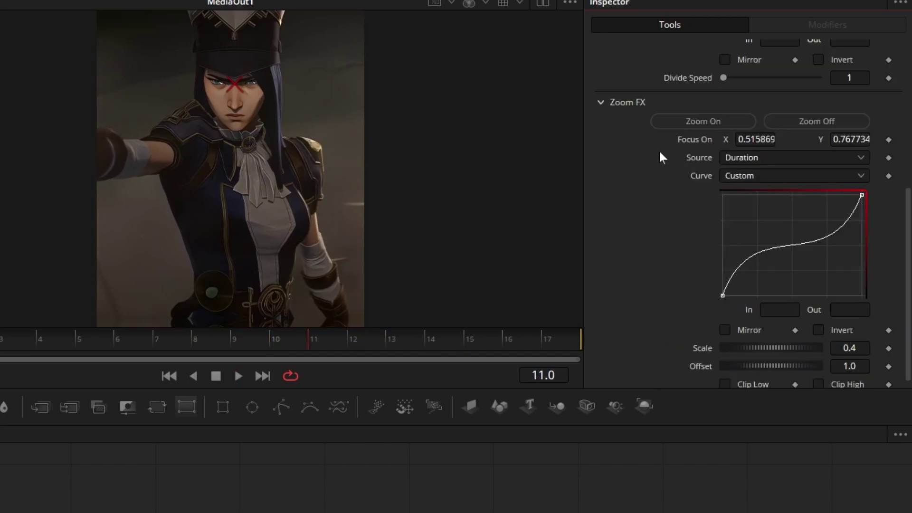
{"action": "left_click", "coordinate": [686, 121]}
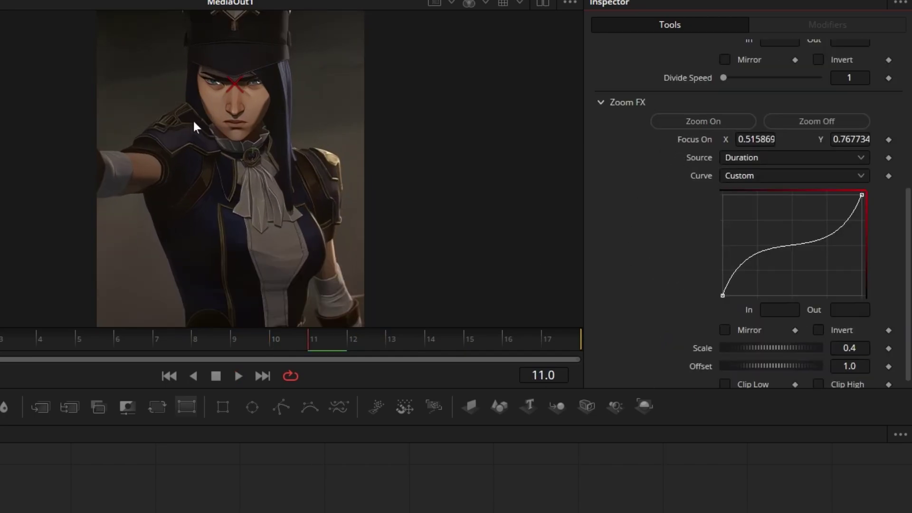
{"action": "key", "text": "Home"}
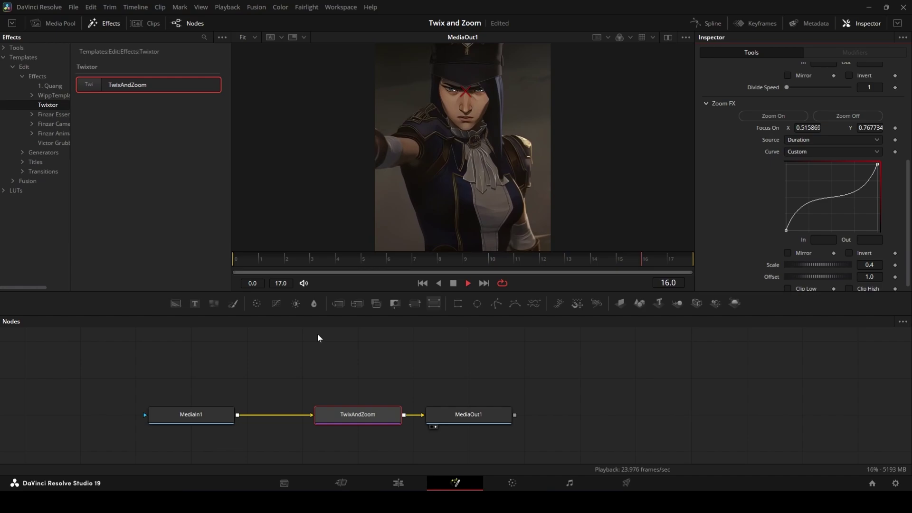
{"action": "left_click_drag", "start_coordinate": [332, 420], "coordinate": [276, 420]}
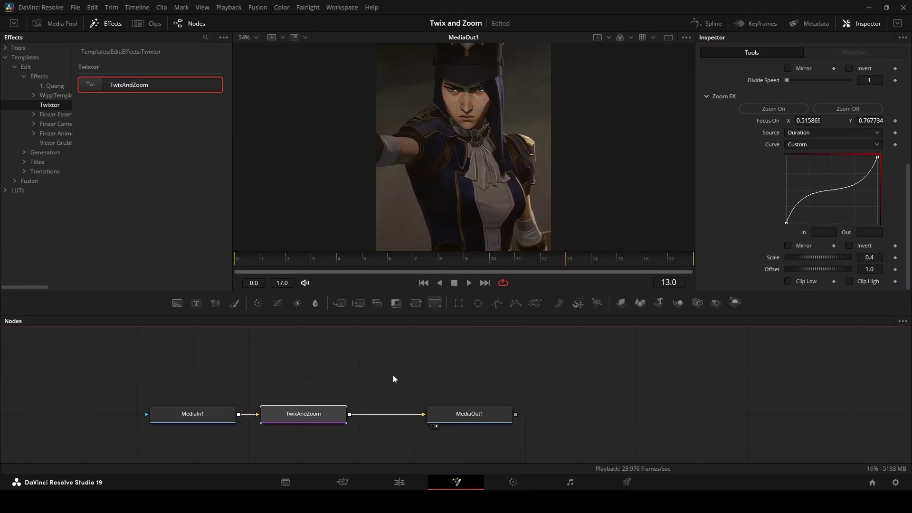
Route Compound Clip 2 through a pasted TwixAndZoom node into MediaOut1 and save the project.
{"action": "left_click", "coordinate": [398, 482]}
{"action": "left_click", "coordinate": [529, 347]}
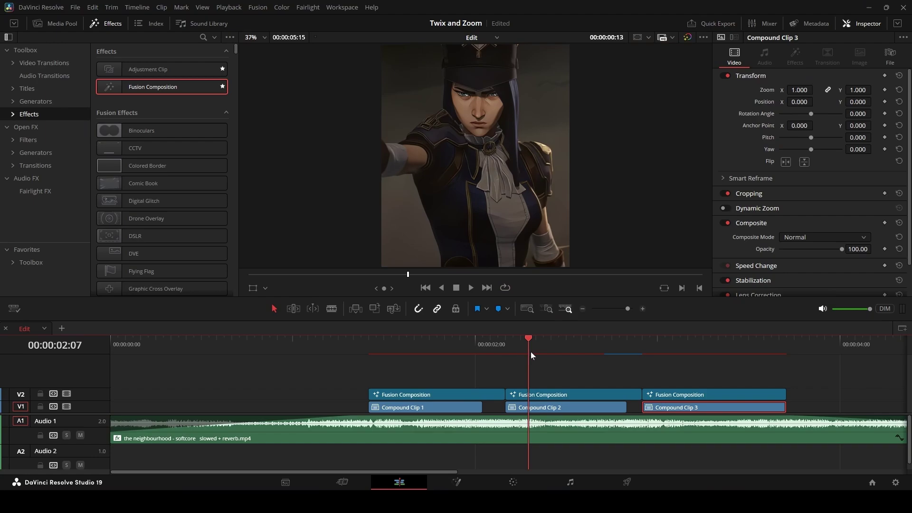
{"action": "left_click", "coordinate": [463, 481]}
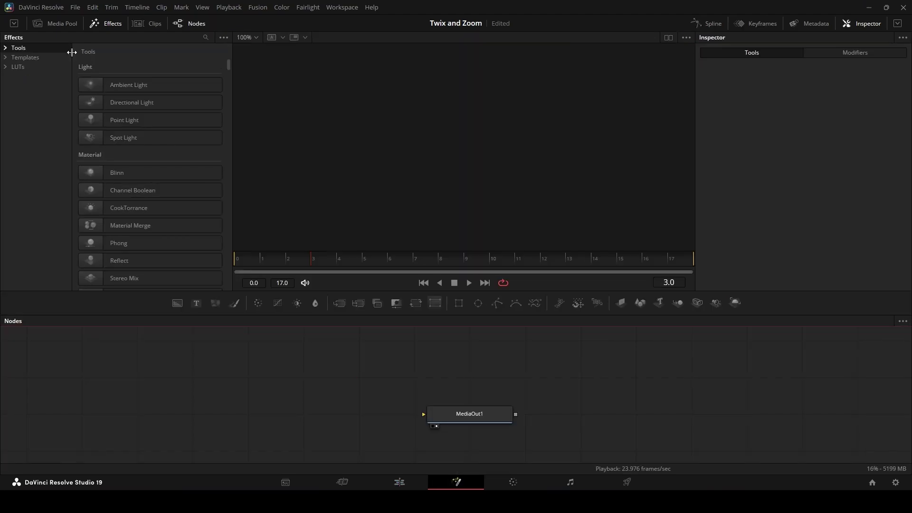
{"action": "left_click", "coordinate": [61, 24]}
{"action": "left_click_drag", "start_coordinate": [93, 71], "coordinate": [225, 437]}
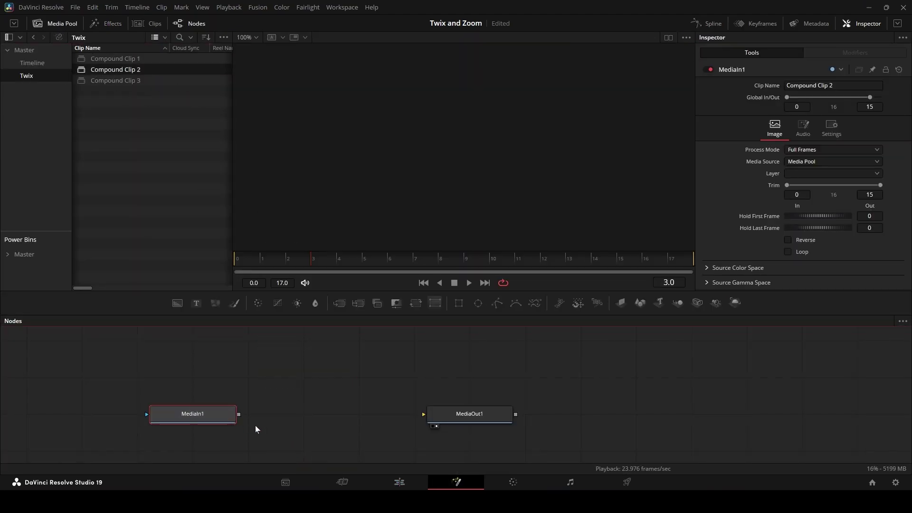
{"action": "key", "text": "ctrl+v"}
{"action": "left_click_drag", "start_coordinate": [350, 415], "coordinate": [432, 419]}
{"action": "left_click_drag", "start_coordinate": [288, 414], "coordinate": [342, 416]}
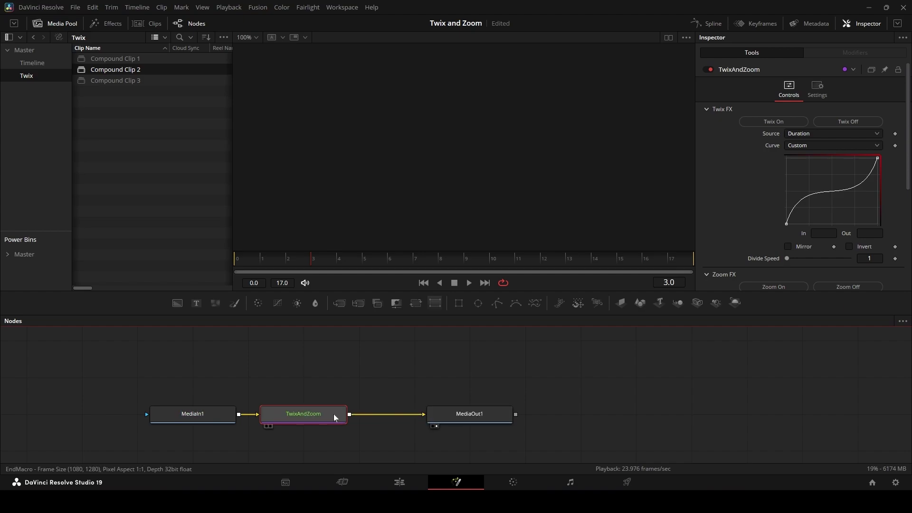
{"action": "key", "text": "ctrl+s"}
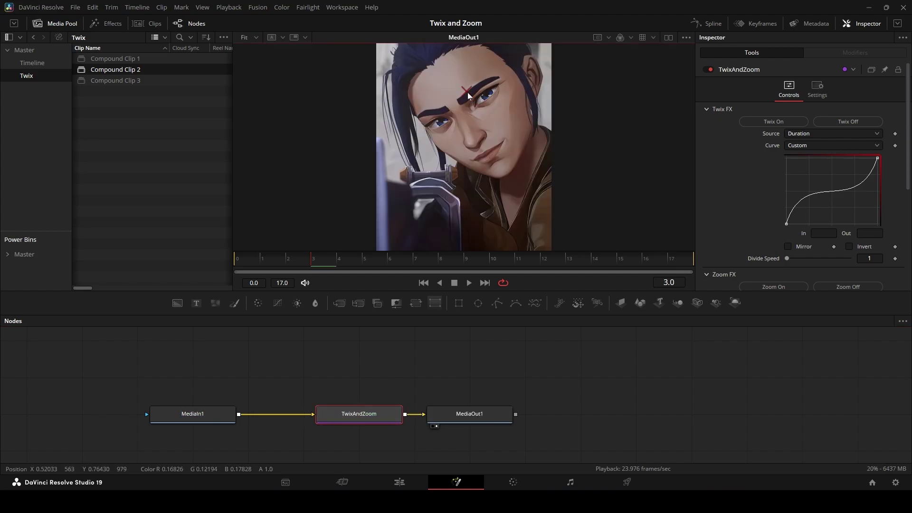
Route Compound Clip 3 through a pasted TwixAndZoom node into MediaOut1, aiming the zoom at the face.
{"action": "left_click", "coordinate": [408, 479]}
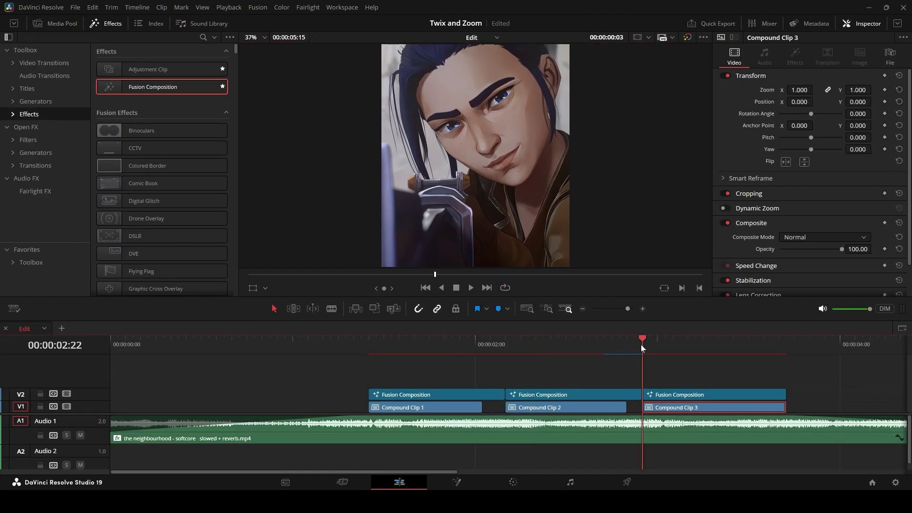
{"action": "left_click", "coordinate": [468, 479]}
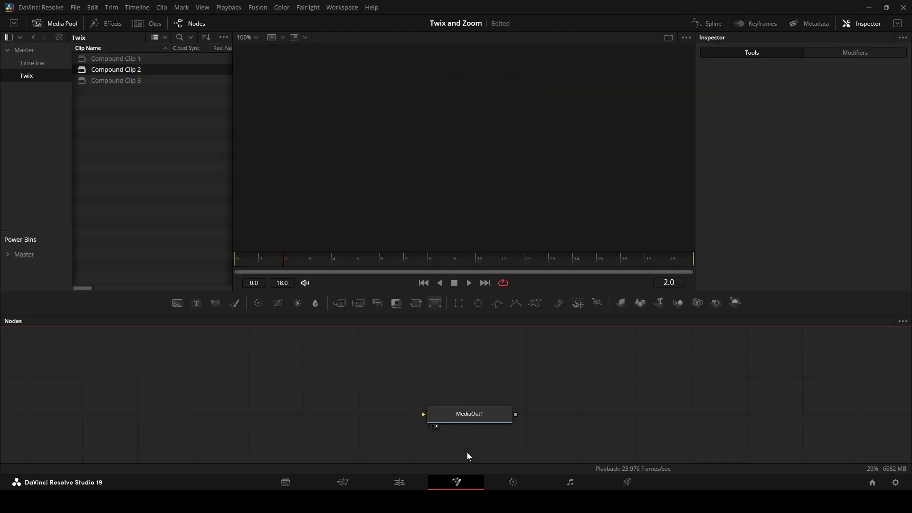
{"action": "mouse_move", "coordinate": [101, 80]}
{"action": "left_mouse_down"}
{"action": "mouse_move", "coordinate": [213, 403]}
{"action": "mouse_move", "coordinate": [237, 425]}
{"action": "left_mouse_up"}
{"action": "key", "text": "ctrl+v"}
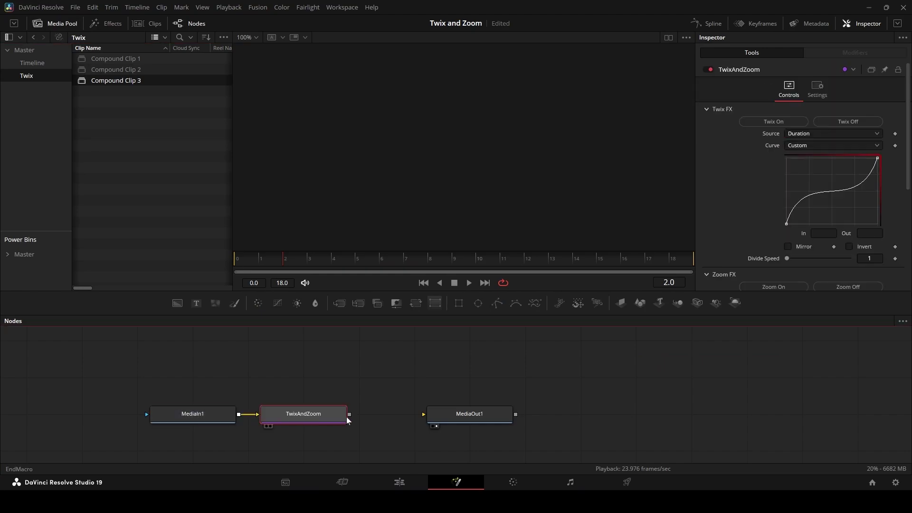
{"action": "left_click_drag", "start_coordinate": [349, 414], "coordinate": [424, 414]}
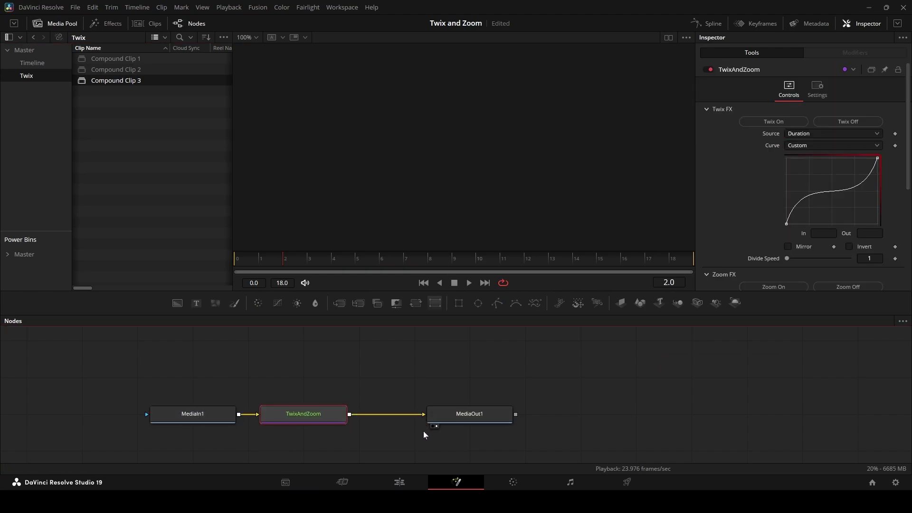
{"action": "left_click", "coordinate": [432, 426]}
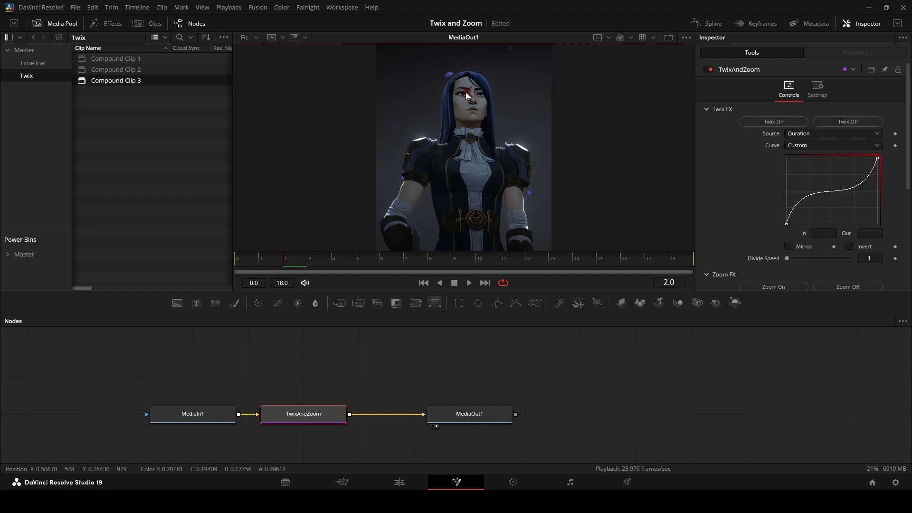
{"action": "left_click_drag", "start_coordinate": [466, 92], "coordinate": [471, 95]}
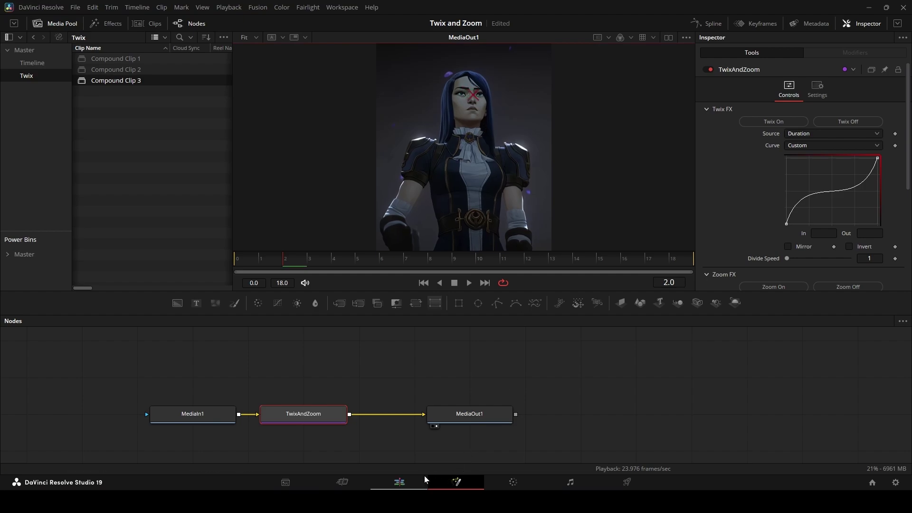
{"action": "left_click", "coordinate": [406, 484]}
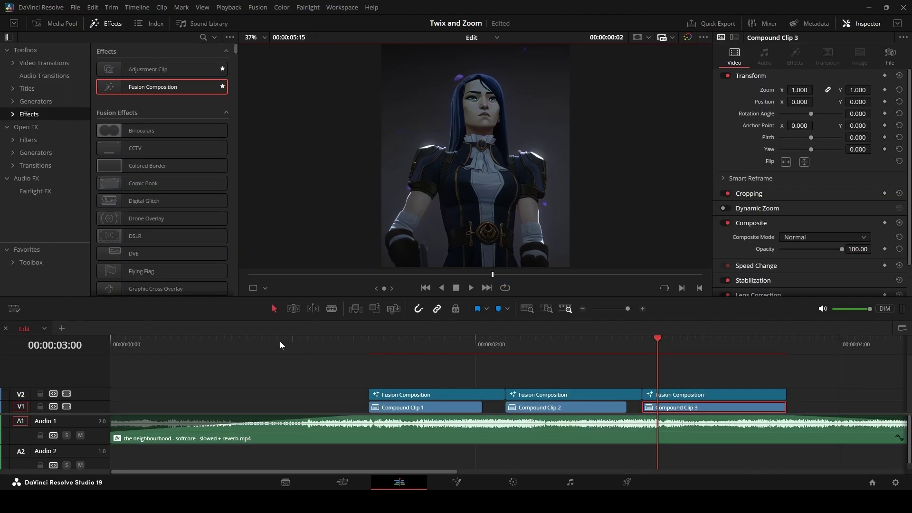
{"action": "left_click_drag", "start_coordinate": [292, 342], "coordinate": [324, 345]}
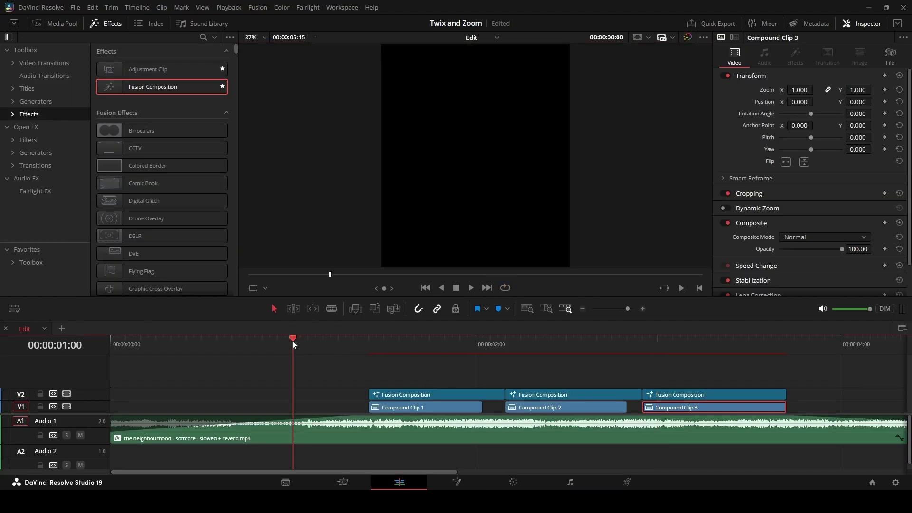
{"action": "left_click", "coordinate": [365, 348]}
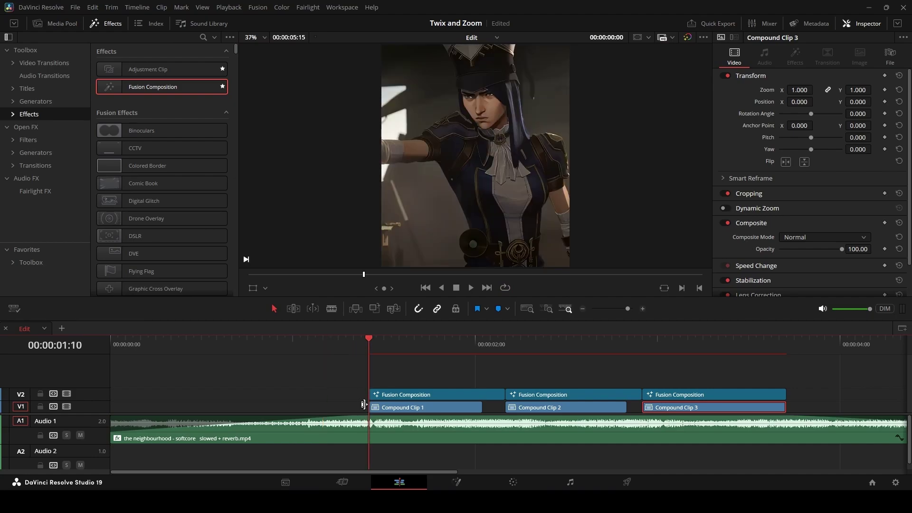
{"action": "left_click", "coordinate": [341, 340]}
{"action": "key", "text": "space"}
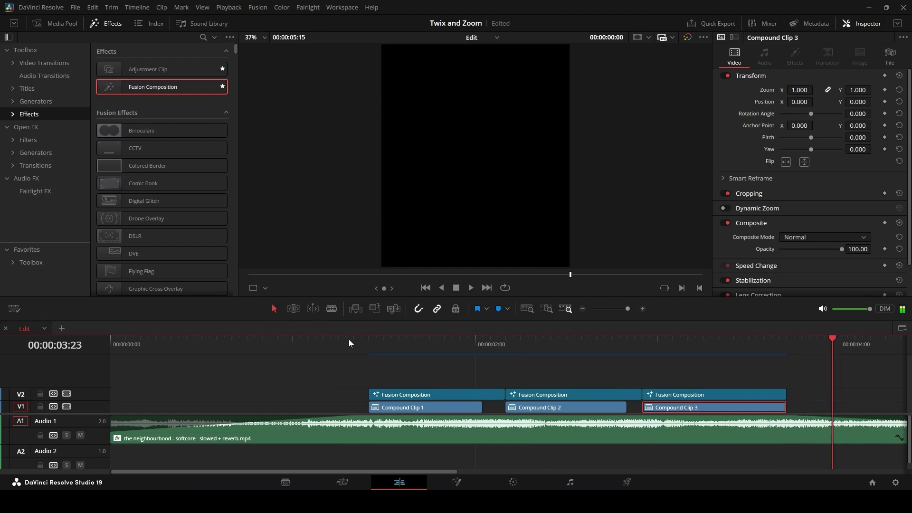
{"action": "left_click_drag", "start_coordinate": [349, 339], "coordinate": [341, 340]}
{"action": "key", "text": "space"}
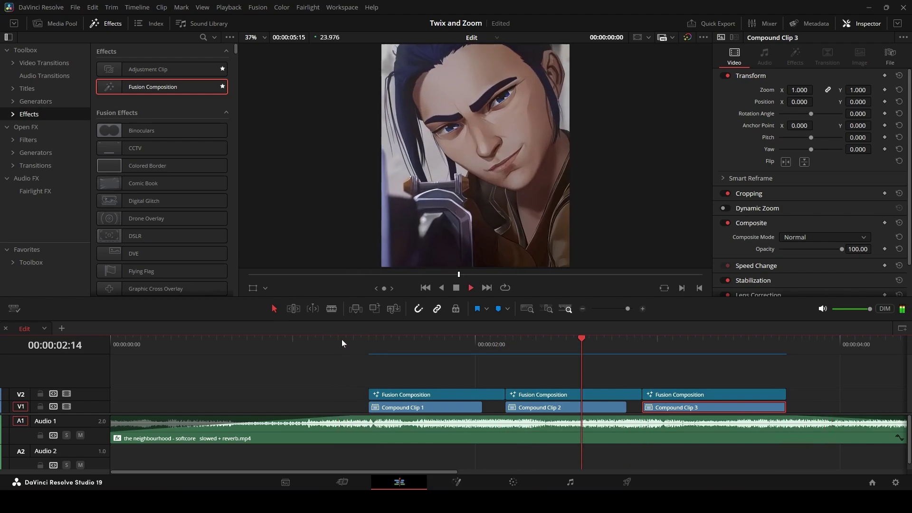
{"action": "left_click", "coordinate": [346, 337]}
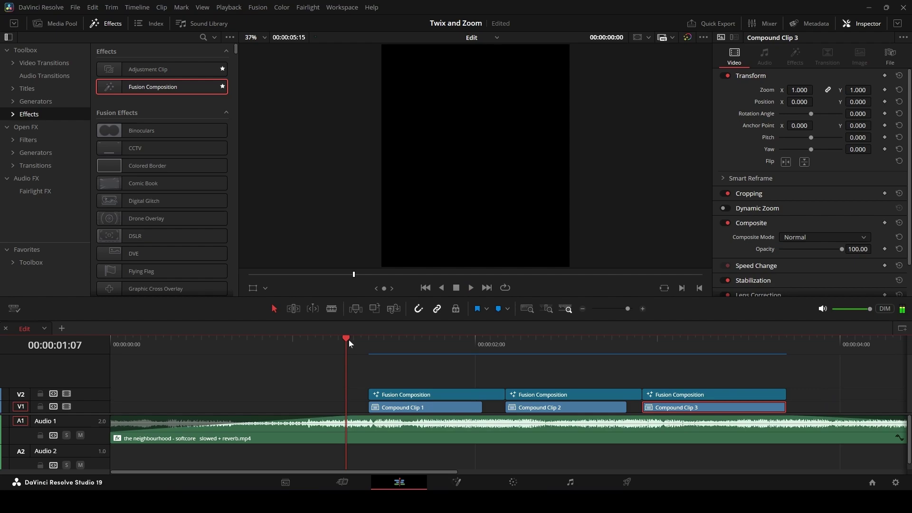